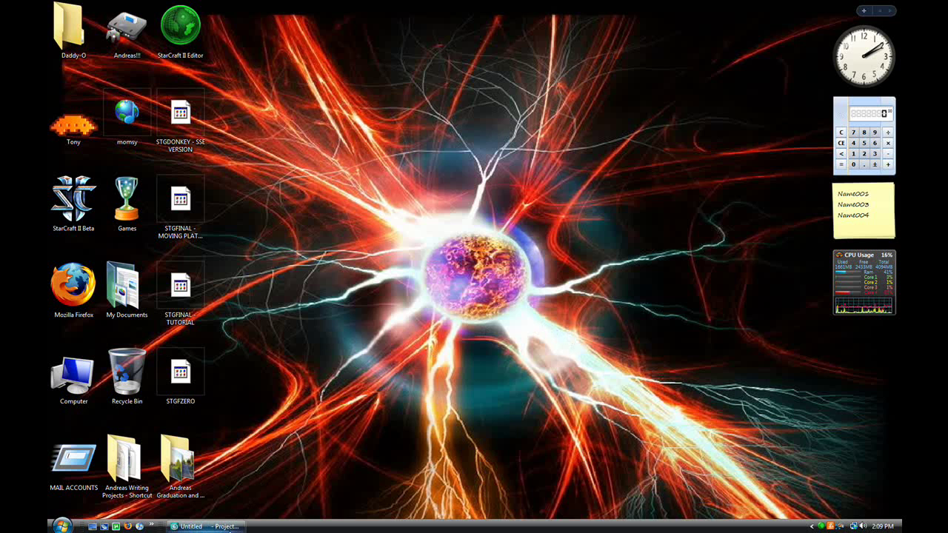
Step: Restore the 3ds Max window and reset it to a fresh, empty untitled scene
left_click(229, 522)
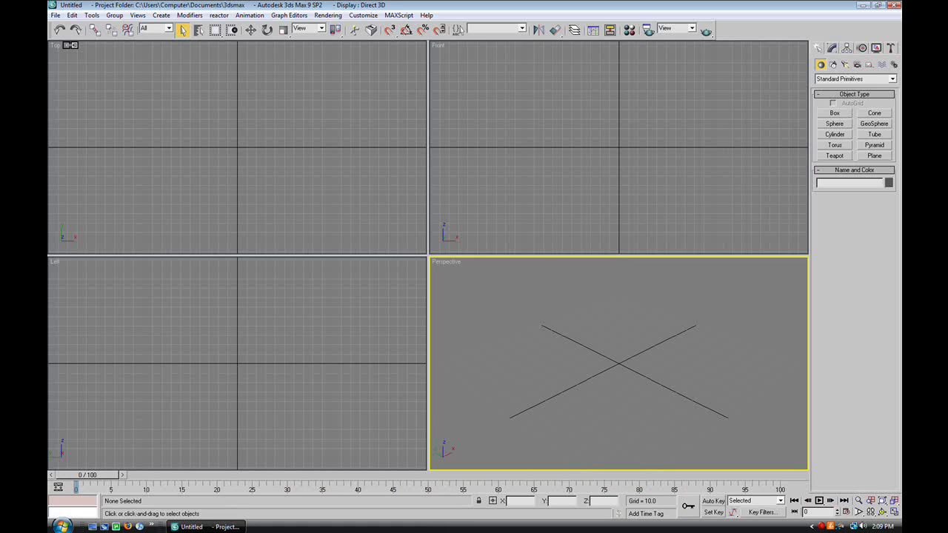
left_click(56, 15)
left_click(66, 39)
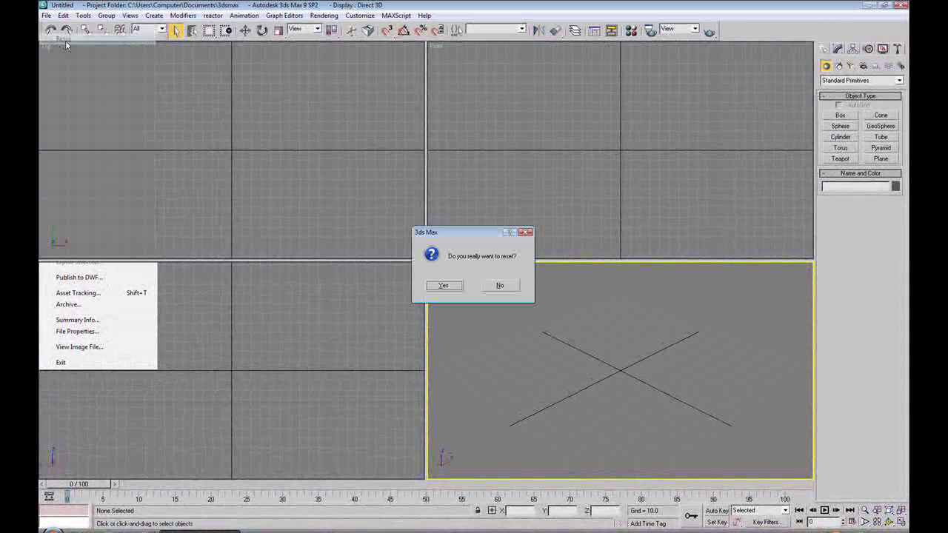
left_click(445, 283)
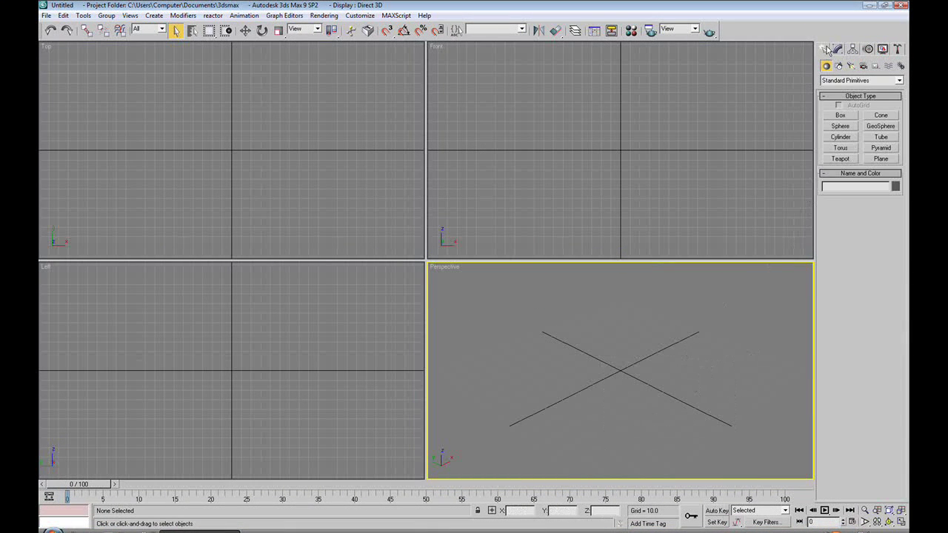
Step: Drag out a Geometric/Deformable Bomb space warp, MeshBomb01, in the Perspective viewport
left_click(891, 67)
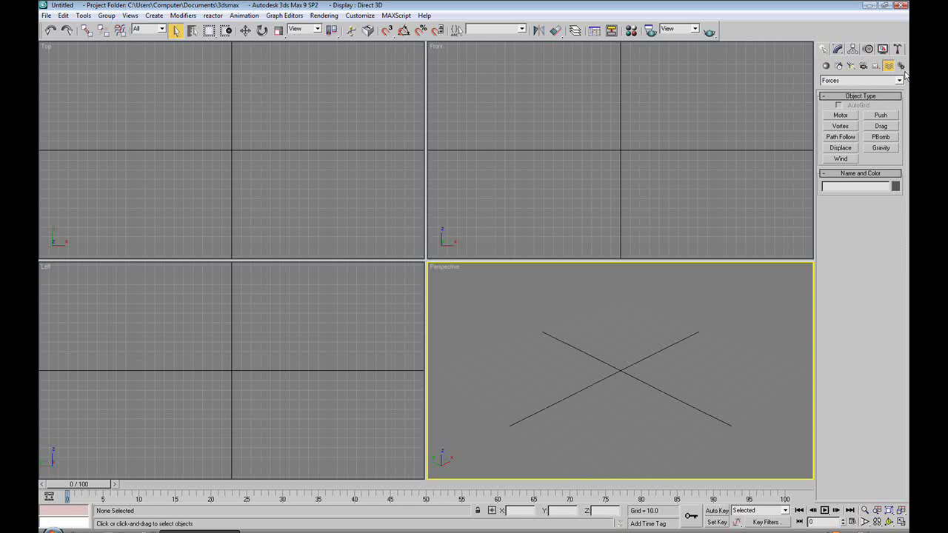
left_click(900, 80)
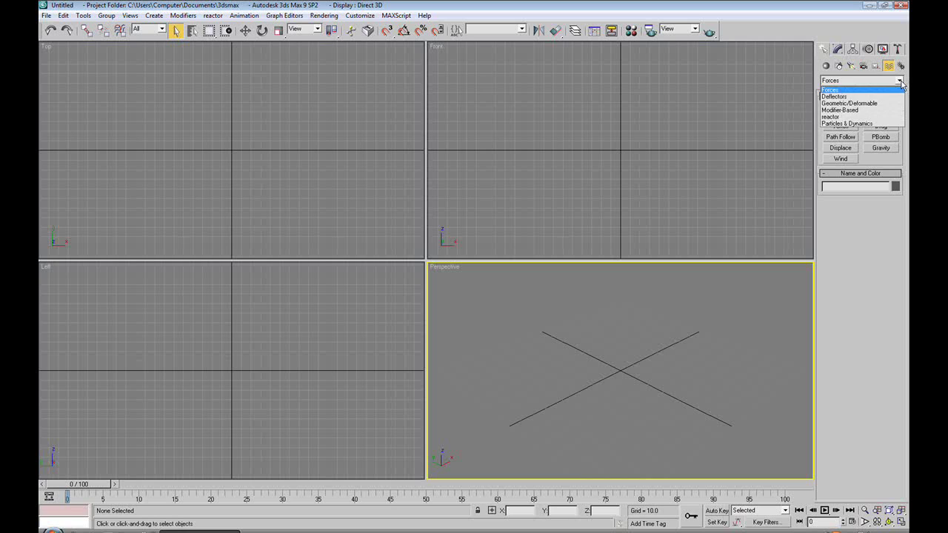
left_click(862, 104)
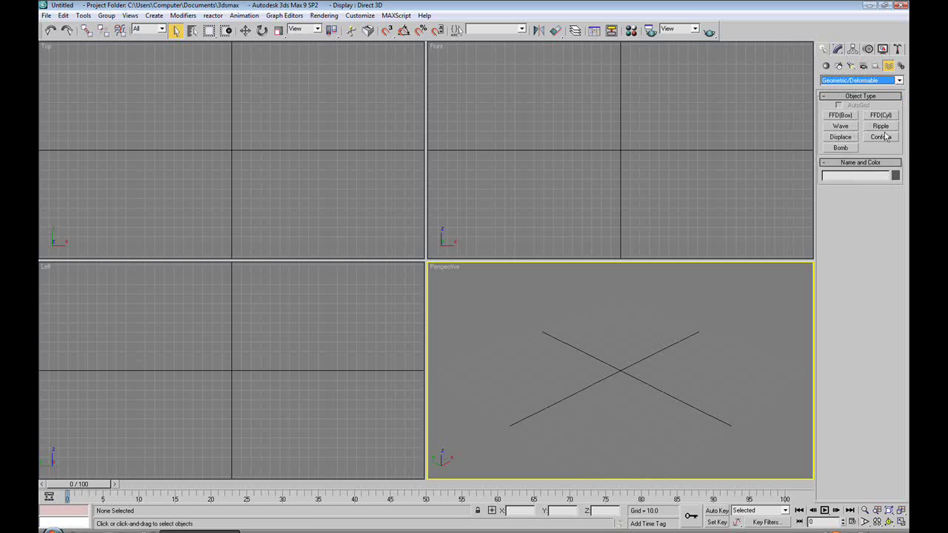
left_click(845, 149)
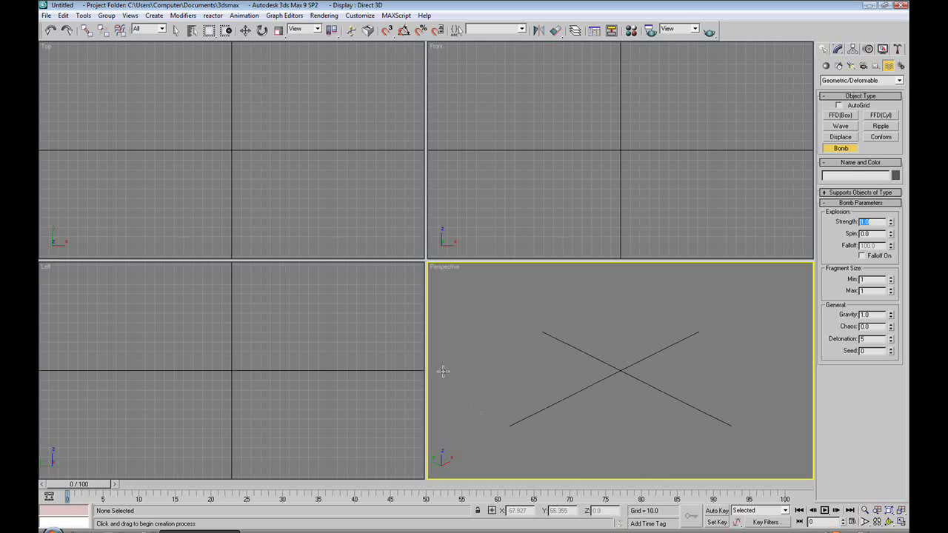
left_click_drag(442, 370, 468, 366)
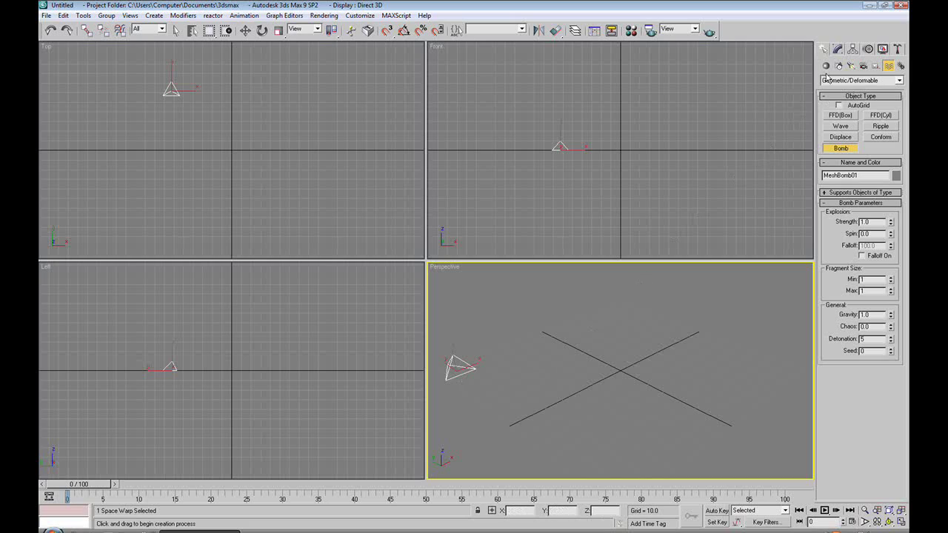
Step: Draw Sphere01 at the scene centre with radius 35.815 and raise its Segments to 64
left_click(827, 66)
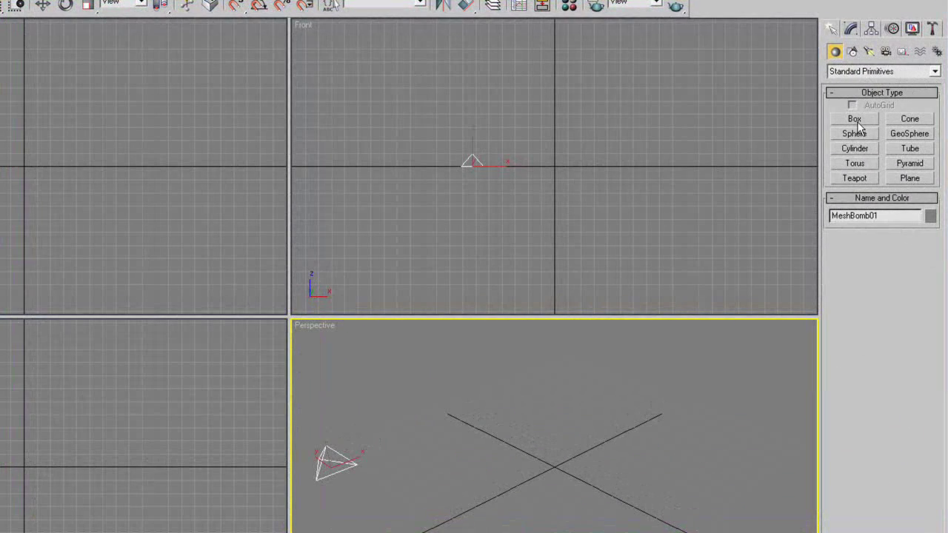
left_click(868, 134)
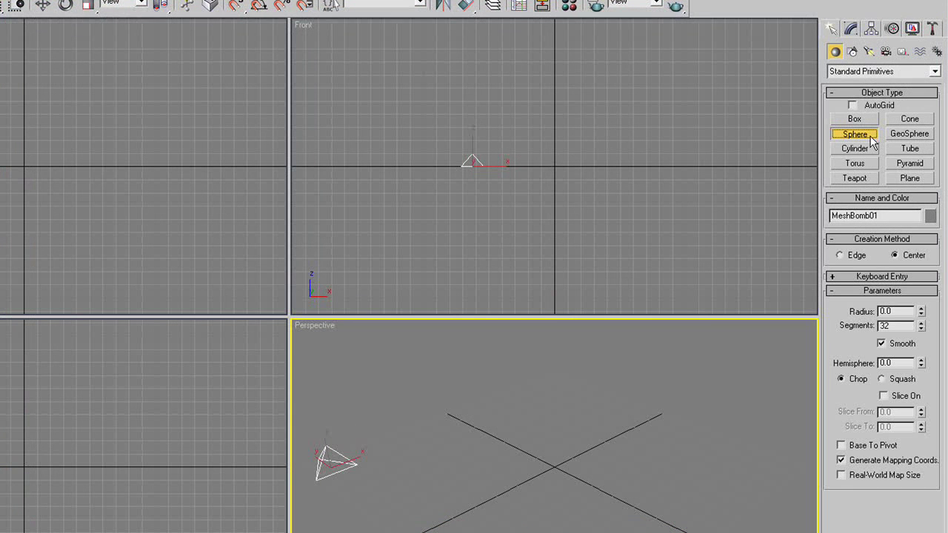
left_click_drag(565, 470, 617, 437)
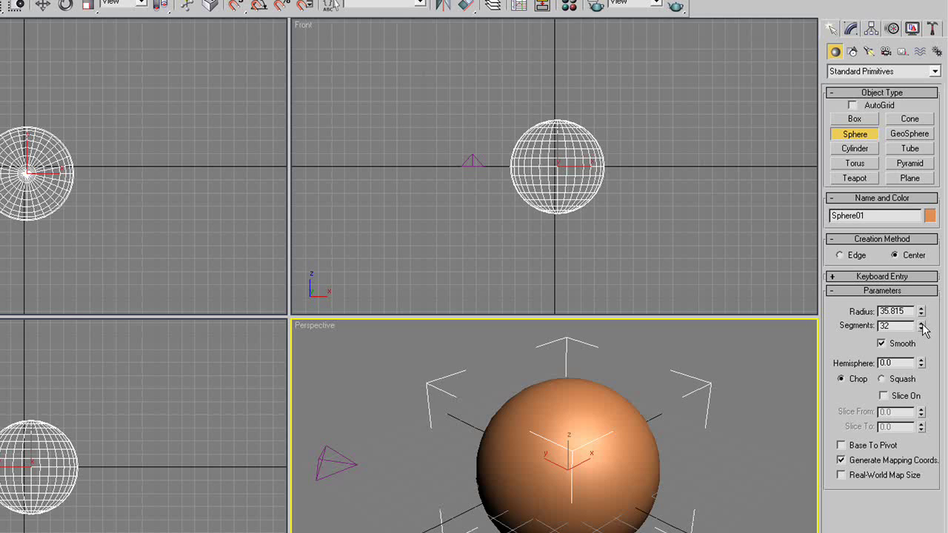
left_click_drag(922, 328, 923, 329)
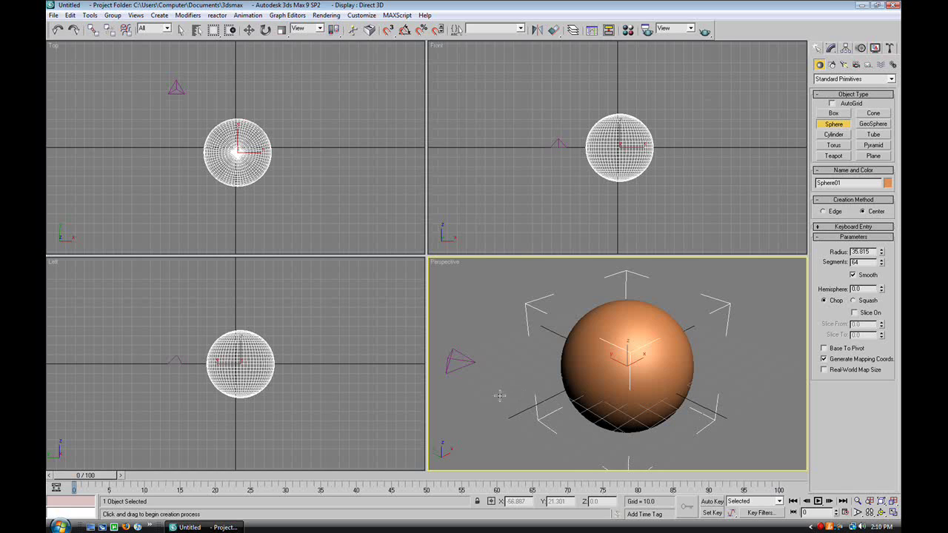
Step: Move the MeshBomb01 gizmo so it sits just to the left of Sphere01
key("w")
left_click(462, 360)
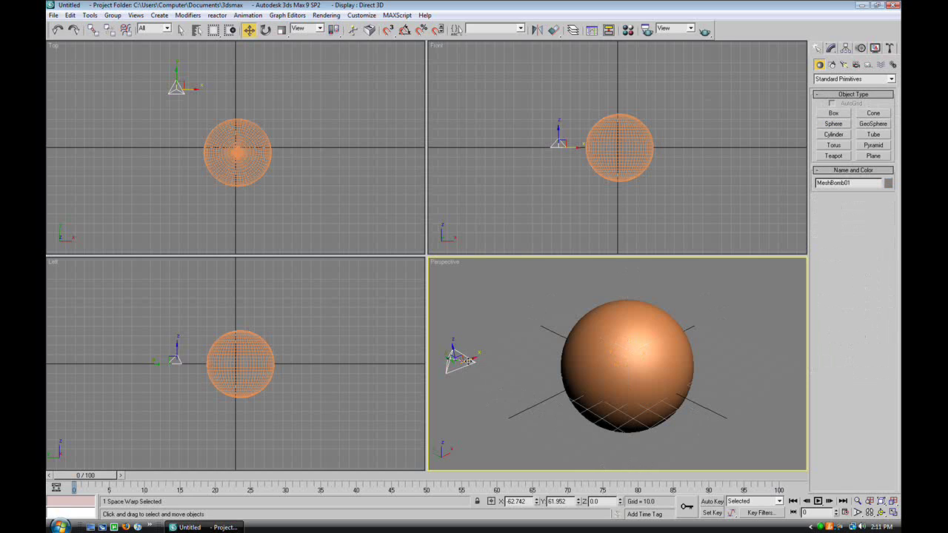
left_click_drag(462, 361, 781, 405)
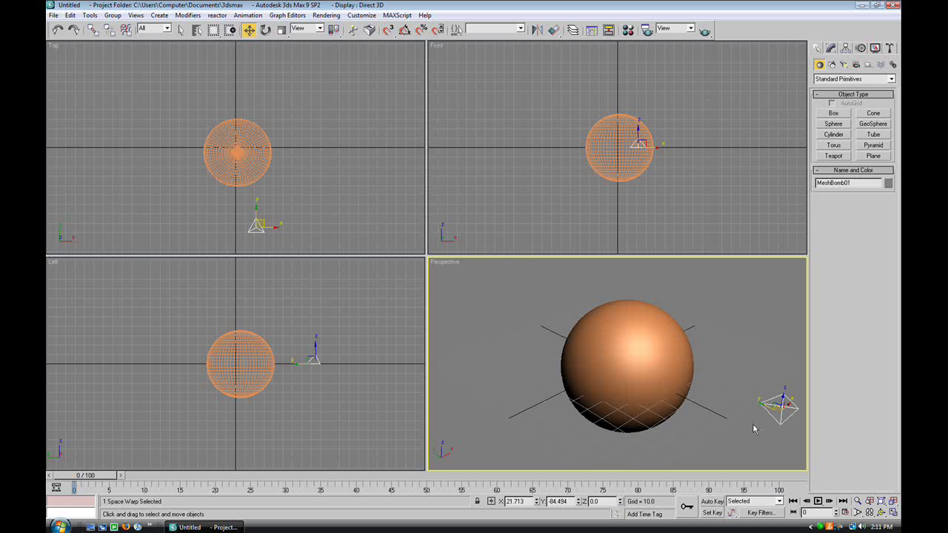
left_click_drag(780, 405, 480, 342)
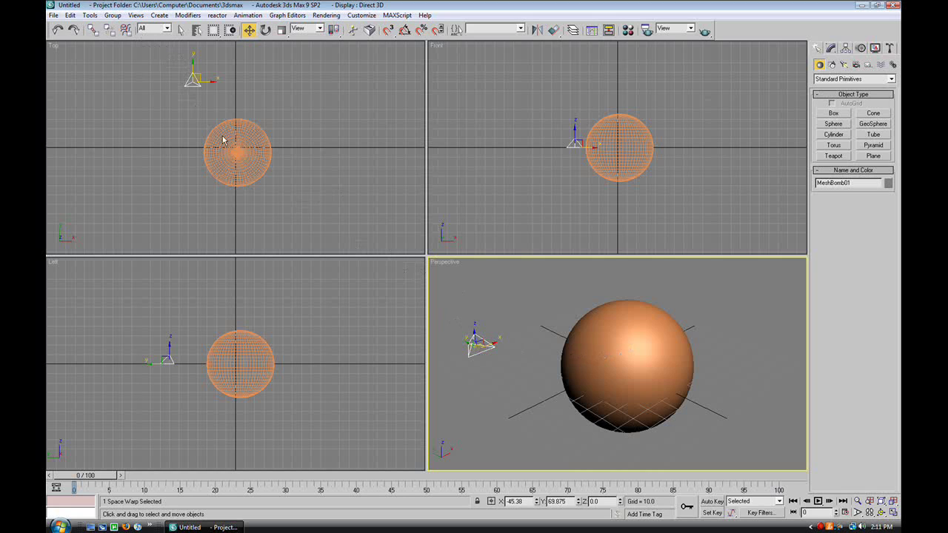
Step: Bind Sphere01 to MeshBomb01, then return to Select Object and clear the selection
left_click(126, 33)
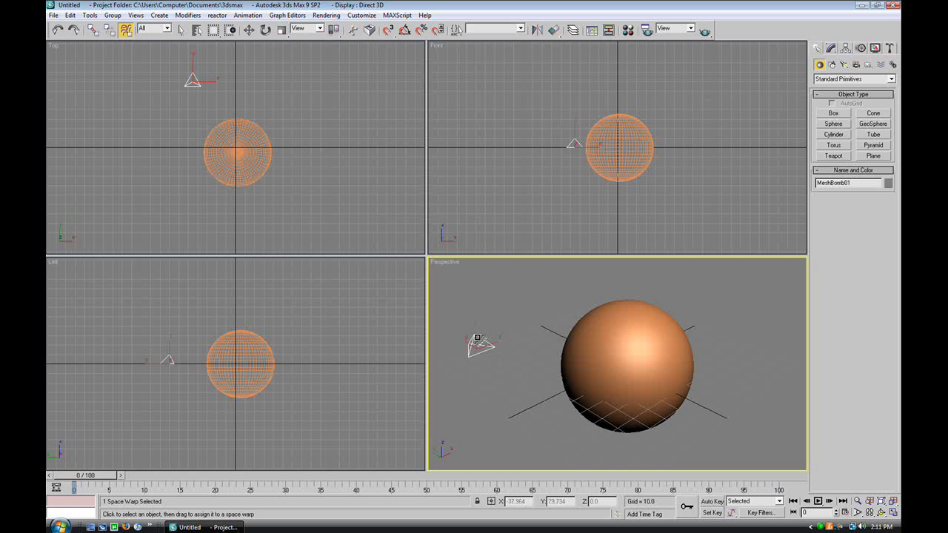
left_click_drag(478, 339, 635, 361)
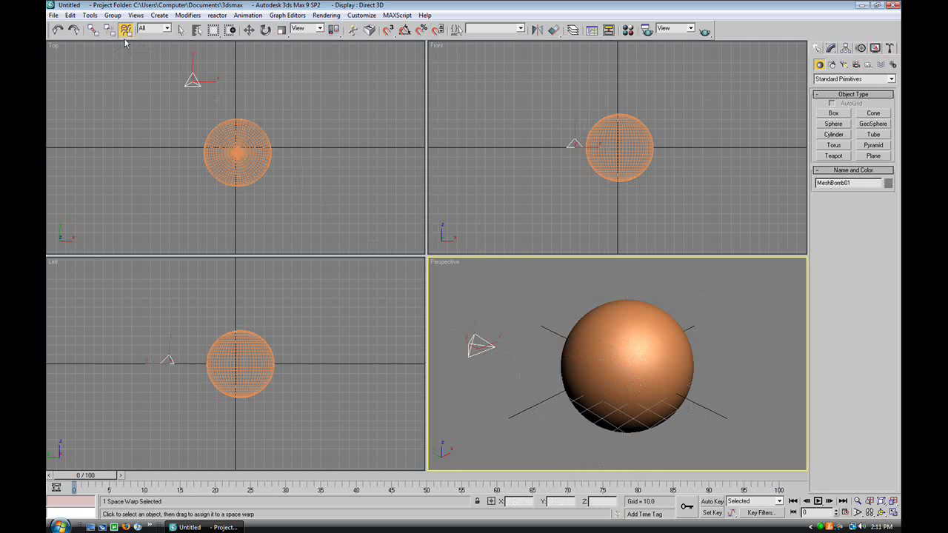
left_click(181, 28)
left_click(507, 383)
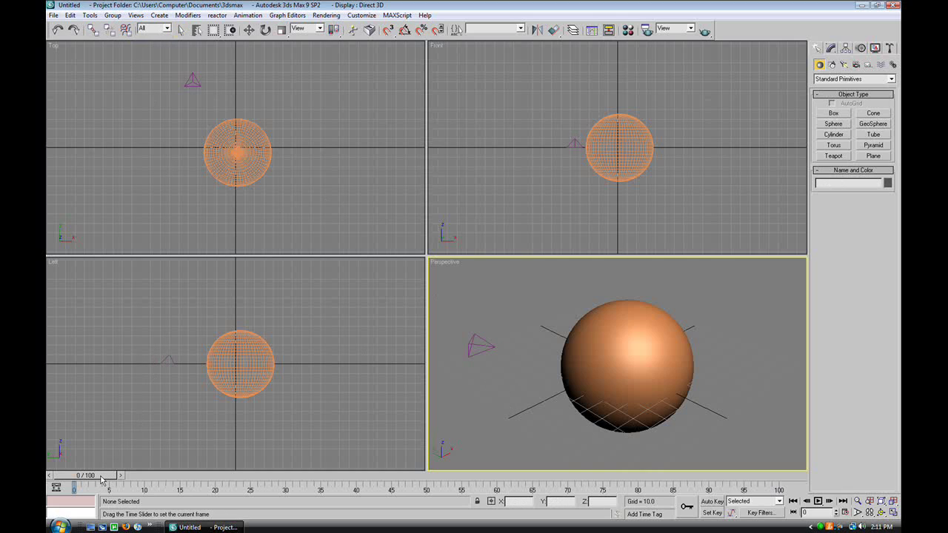
Step: Scrub to frames 5–6, cancel the Save Scene State dialog, then play the explosion
left_click_drag(101, 480, 135, 476)
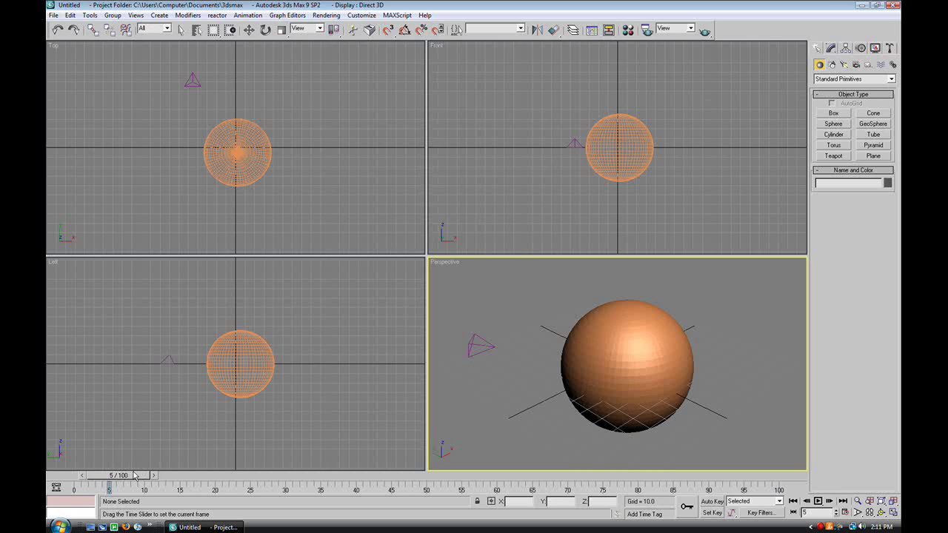
left_click_drag(137, 475, 387, 474)
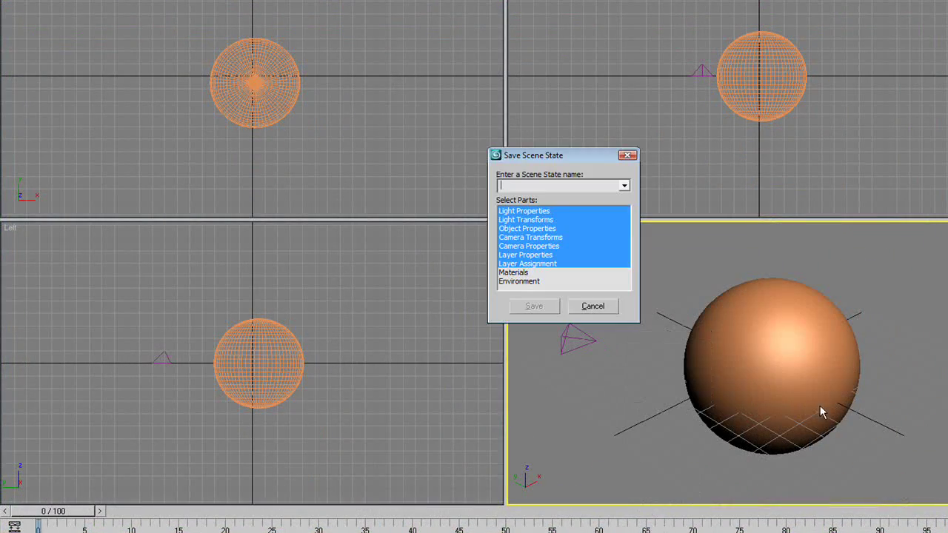
left_click(578, 306)
middle_click_drag(752, 423, 836, 413)
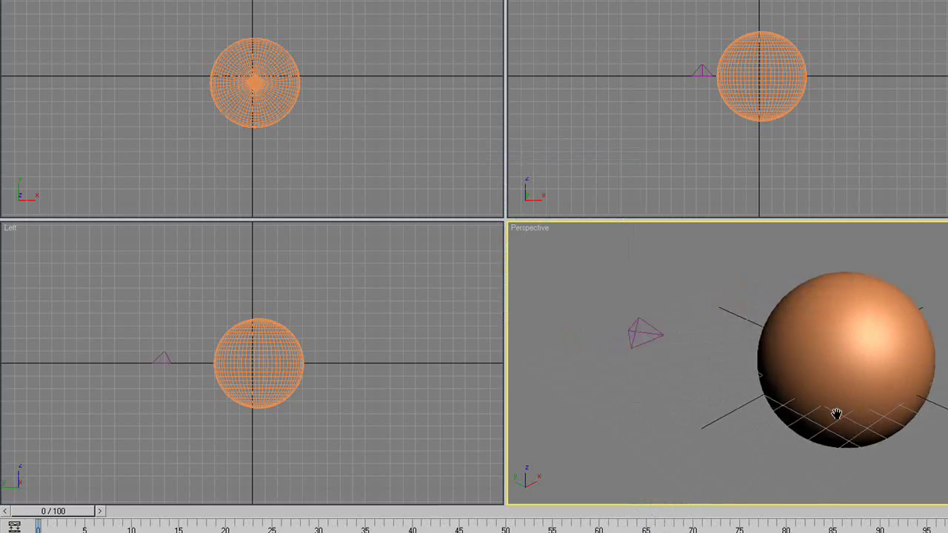
scroll(836, 414, "down", 5)
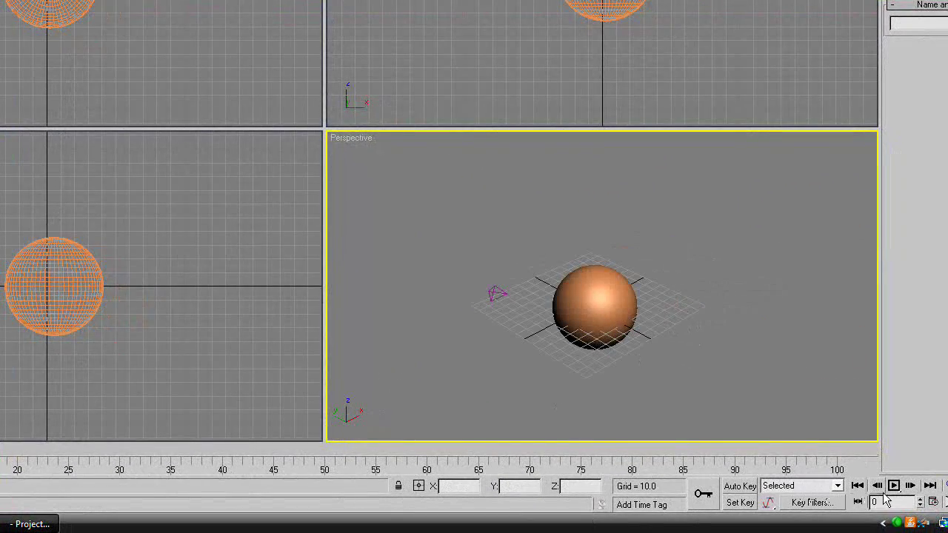
left_click(892, 487)
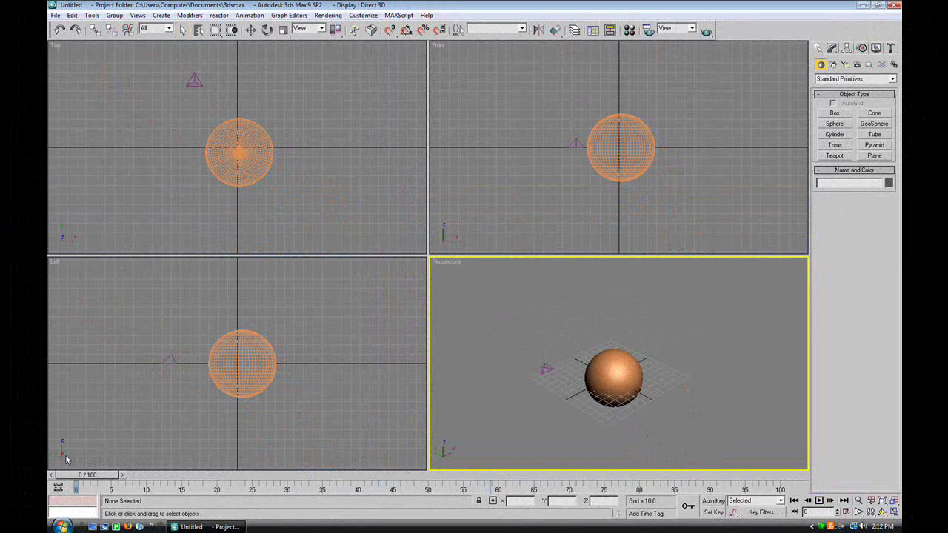
Step: Reposition MeshBomb01 around the sphere's right edge and play to test the deformation
key("q")
left_click(546, 370)
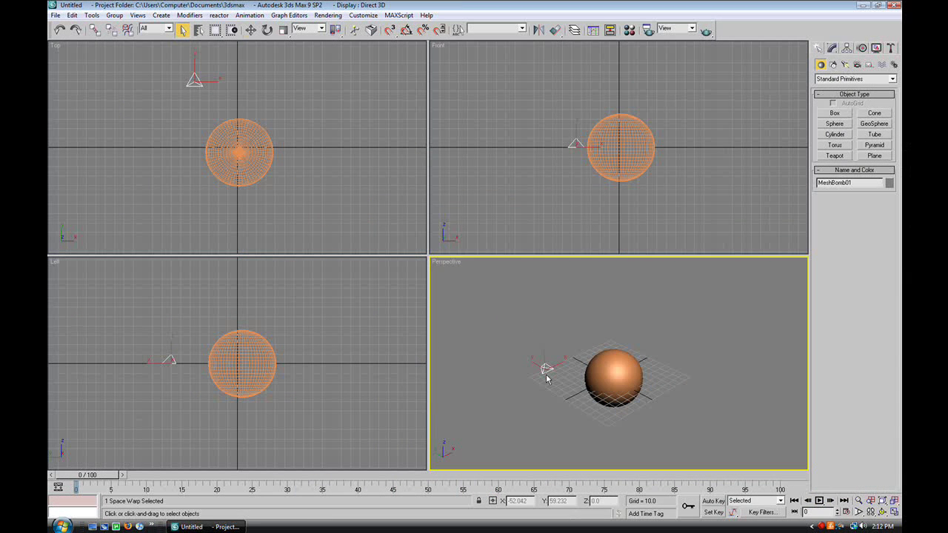
key("w")
left_click_drag(546, 378, 736, 400)
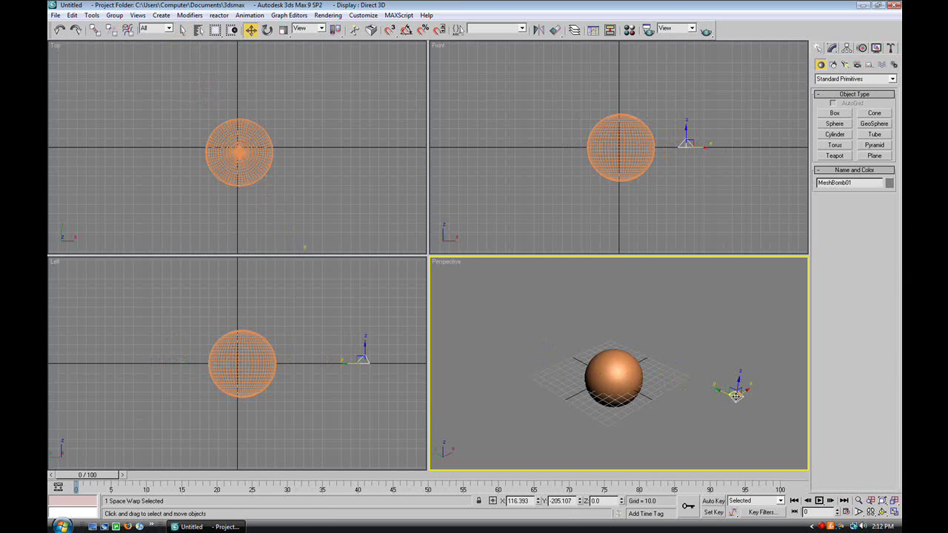
left_click(820, 502)
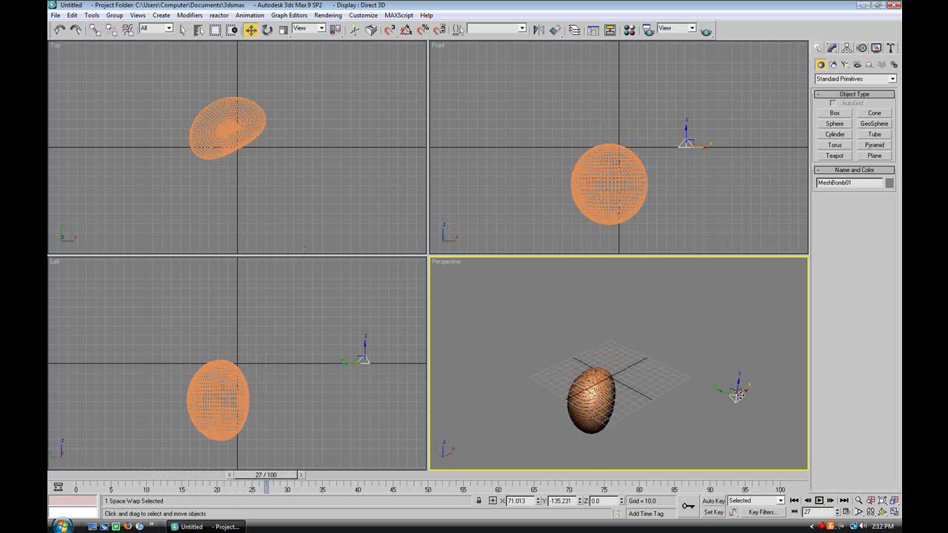
left_click_drag(738, 395, 615, 391)
Step: Rewind the timeline and box-select both Sphere01 and MeshBomb01
left_click_drag(276, 474, 113, 478)
right_click(621, 365)
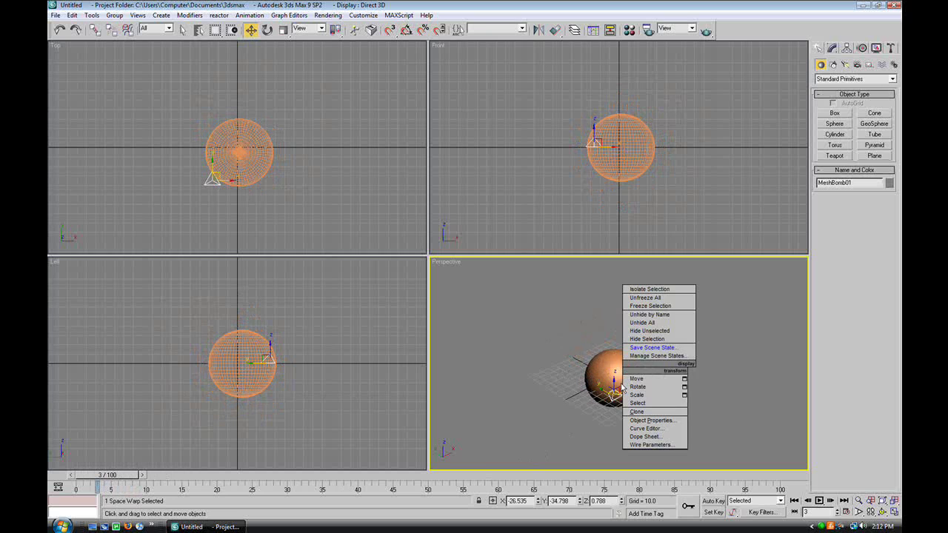
left_click_drag(726, 300, 561, 469)
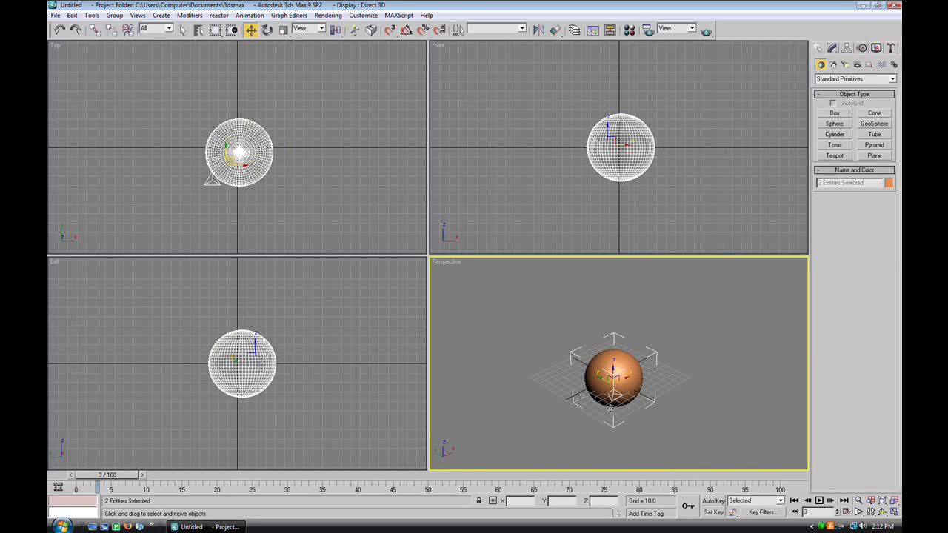
Step: Delete the sphere and bomb, then drag out a roughly 134-unit-tall Biped, Bip01, at the origin
key("Delete")
scroll(604, 353, "up", 5)
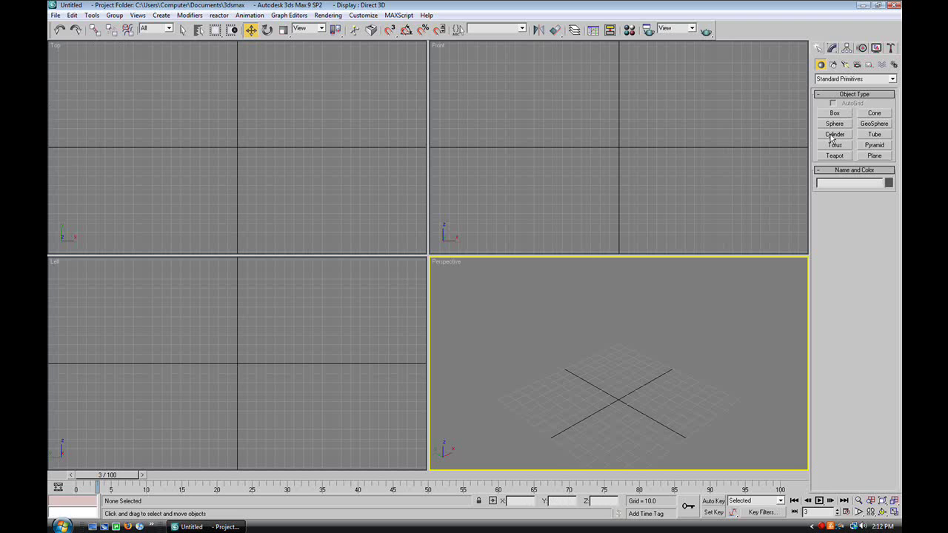
left_click(894, 64)
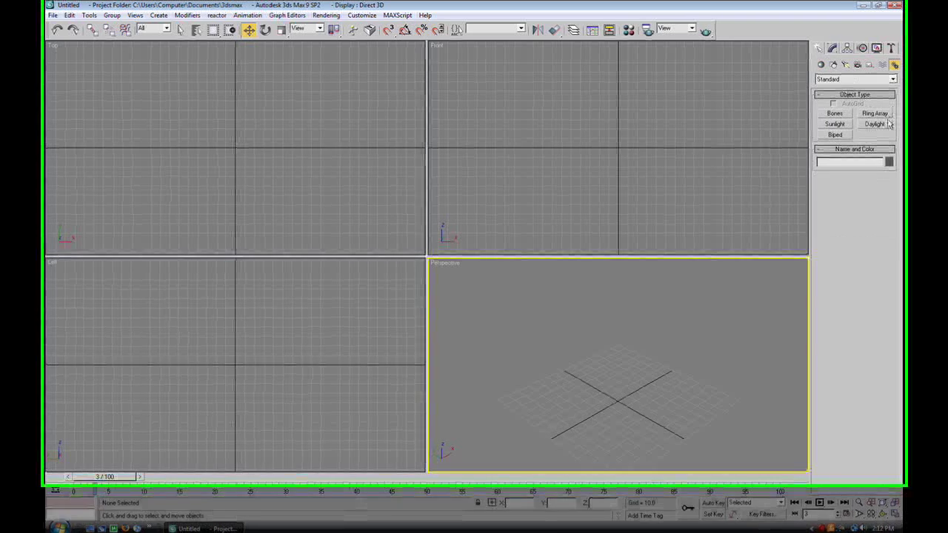
left_click(835, 135)
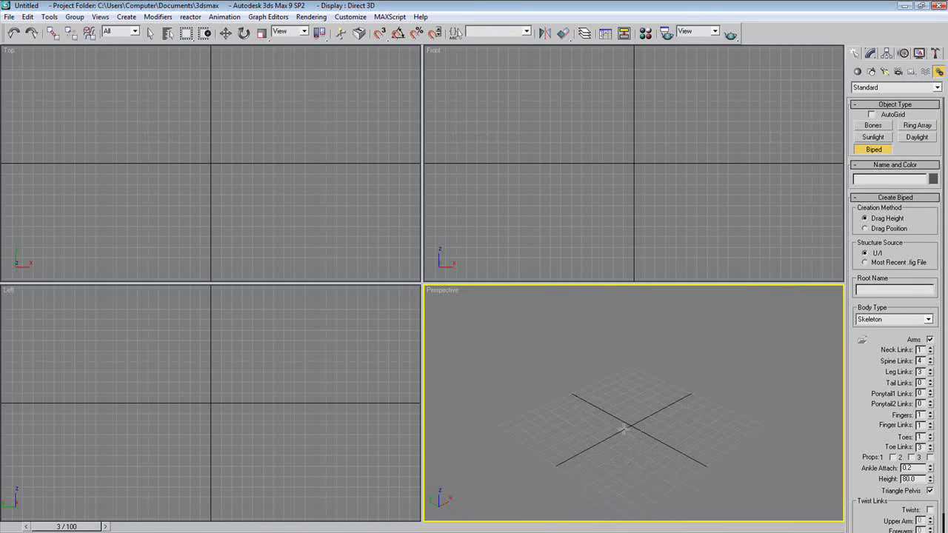
left_click_drag(624, 428, 629, 261)
middle_click_drag(648, 312, 686, 420)
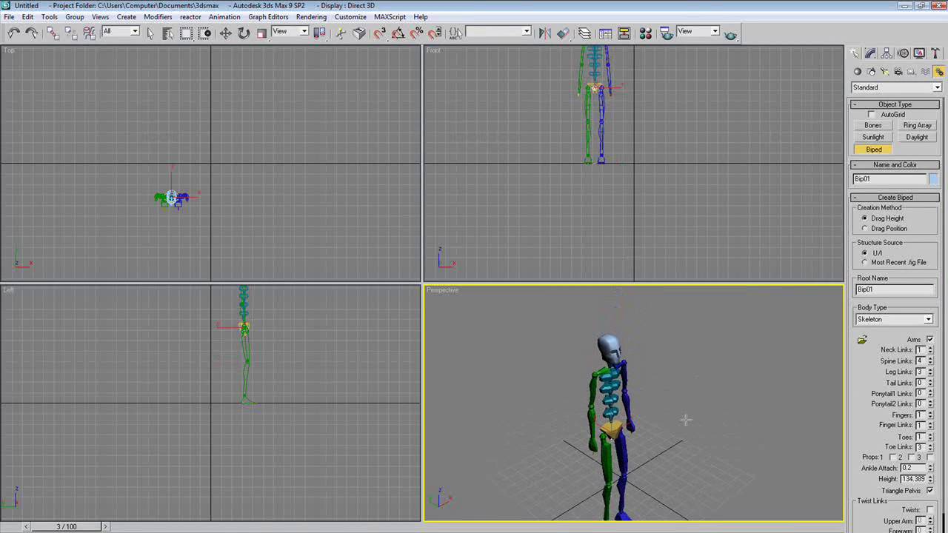
Step: Create a Bomb space warp by clicking at Bip01's head in the zoomed Front viewport
left_click(925, 71)
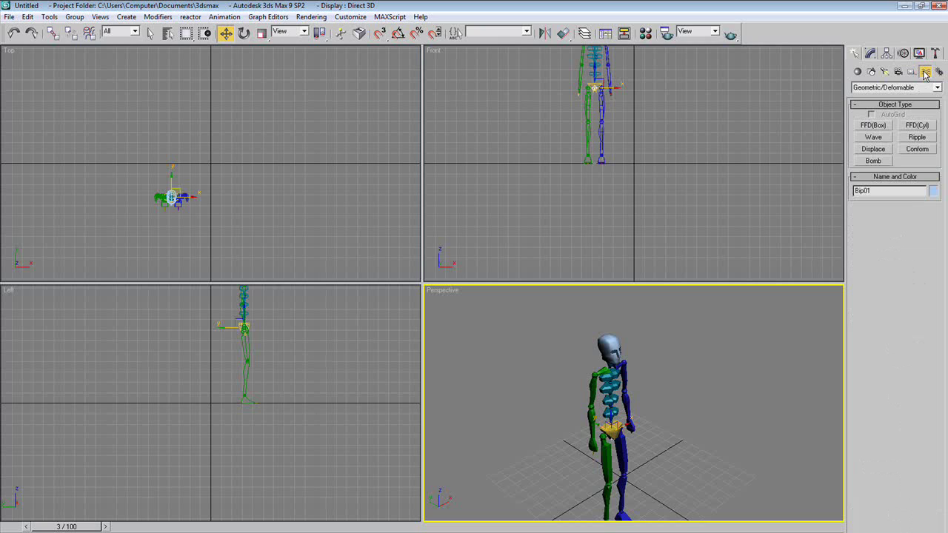
left_click(882, 164)
middle_click_drag(729, 394, 748, 373)
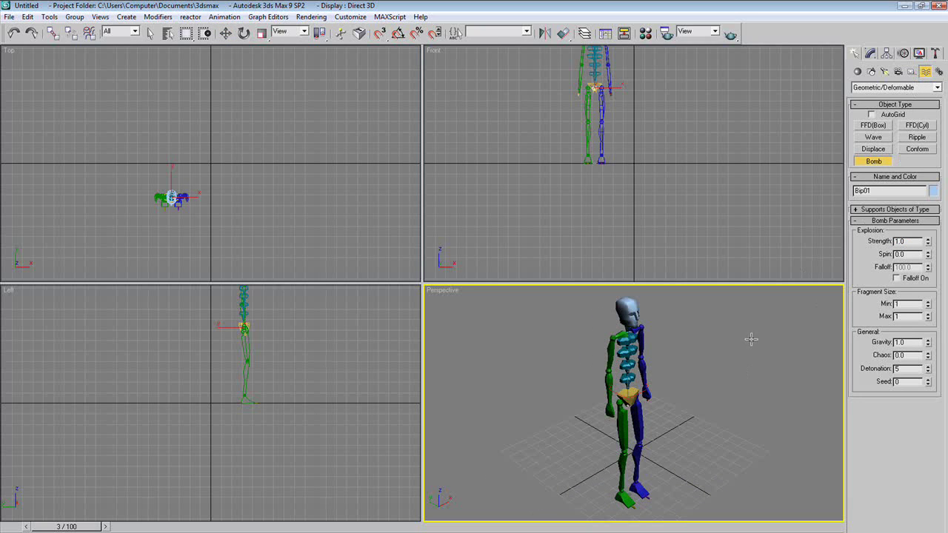
middle_click_drag(706, 375, 719, 463)
scroll(562, 134, "up", 4)
scroll(562, 134, "up", 6)
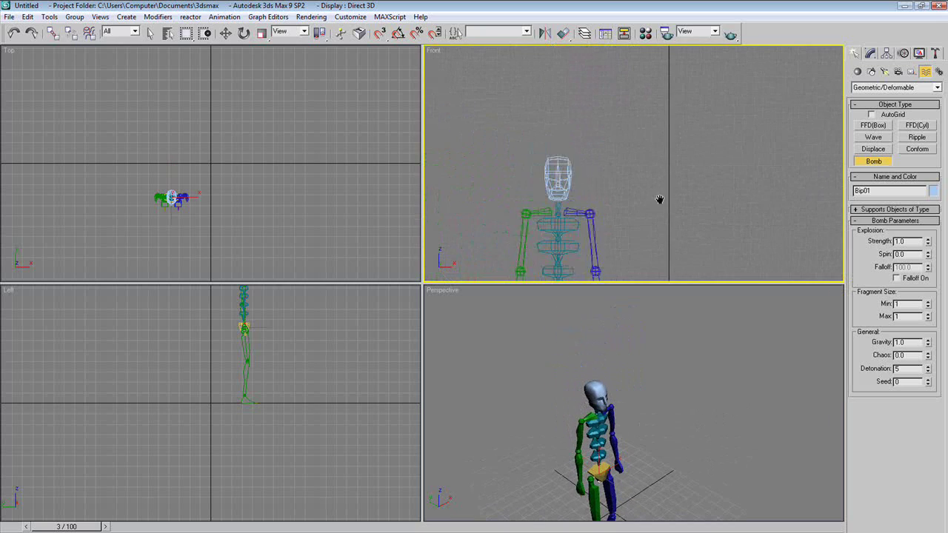
middle_click_drag(501, 205, 615, 214)
left_click(541, 212)
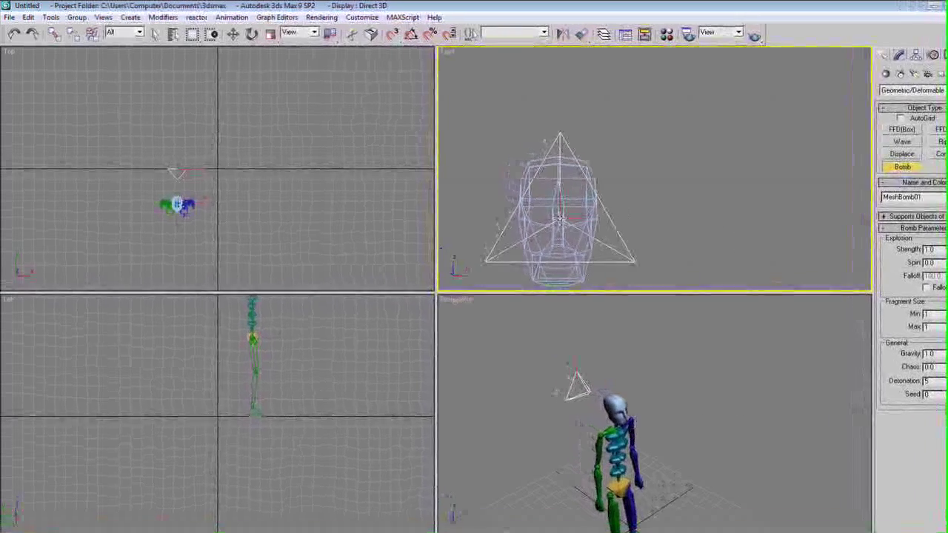
scroll(212, 184, "up", 5)
middle_click_drag(211, 148, 267, 100)
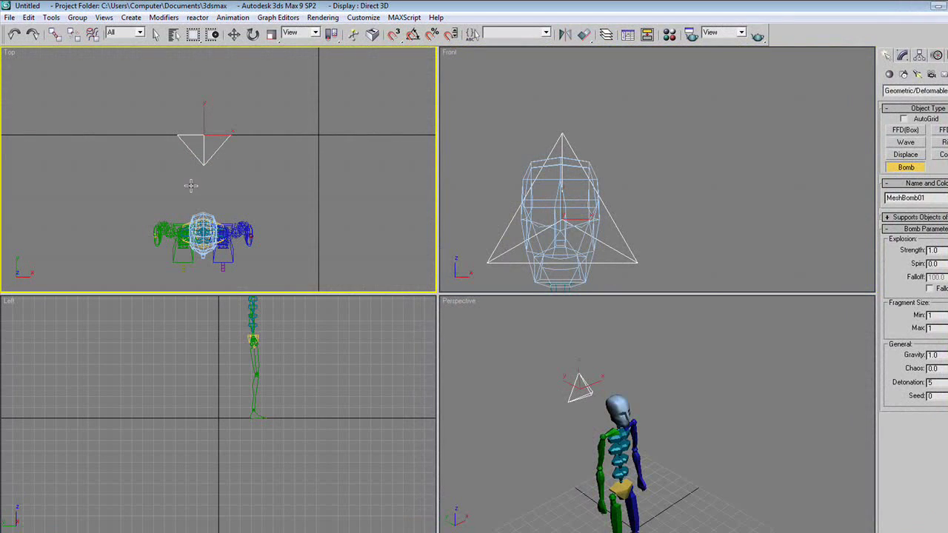
right_click(718, 384)
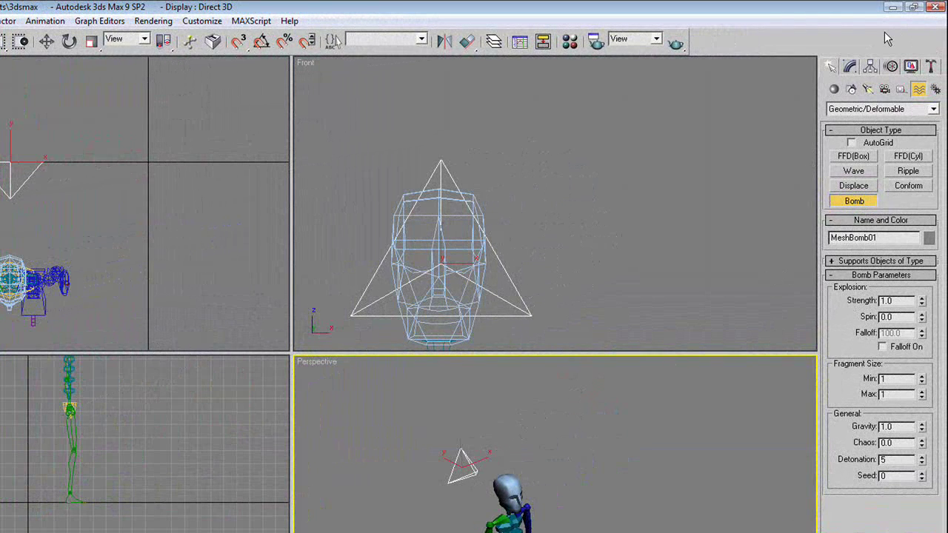
Step: In the Modify panel, set Strength to 2, Spin to 0.35 and fragment size 1 to 2
left_click(850, 66)
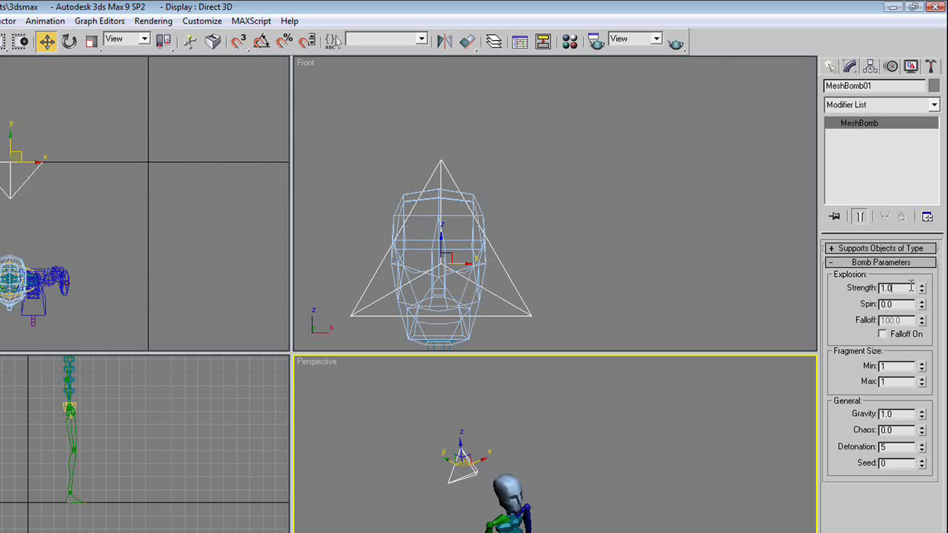
left_click_drag(891, 288, 861, 292)
type("2")
key("Tab")
type("1")
type("5")
double_click(897, 368)
double_click(895, 382)
Step: Set the bomb's Chaos to 0.2 and raise its Seed to 1
double_click(897, 430)
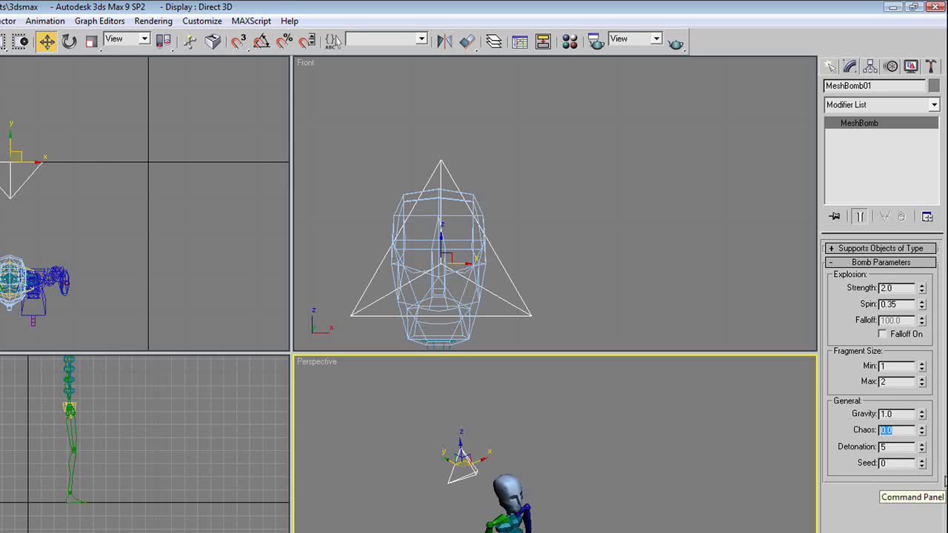
double_click(892, 465)
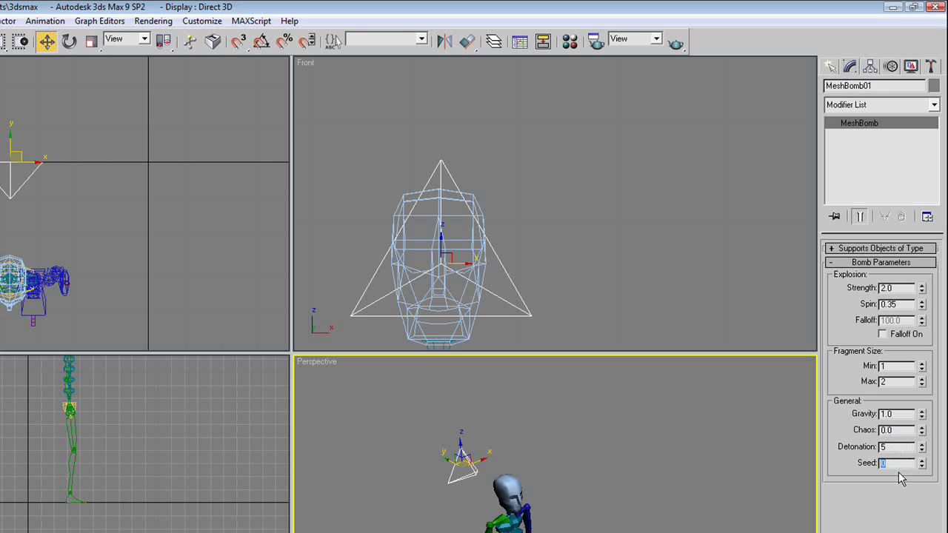
double_click(893, 430)
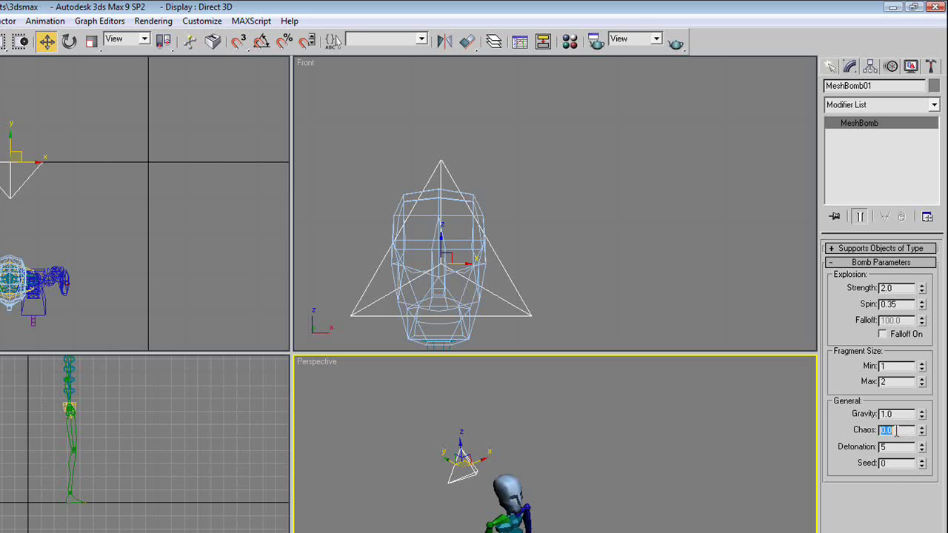
left_click(922, 463)
left_click(922, 460)
left_click(922, 427)
left_click_drag(899, 430, 861, 449)
type(".2")
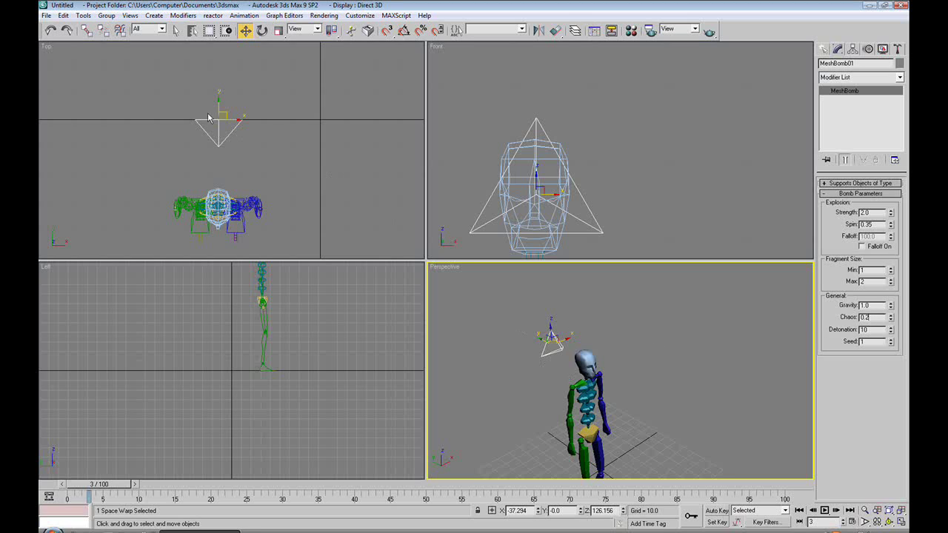
Step: Bind the biped's head to the MeshBomb01 space warp using Bind to Space Warp
left_click(119, 33)
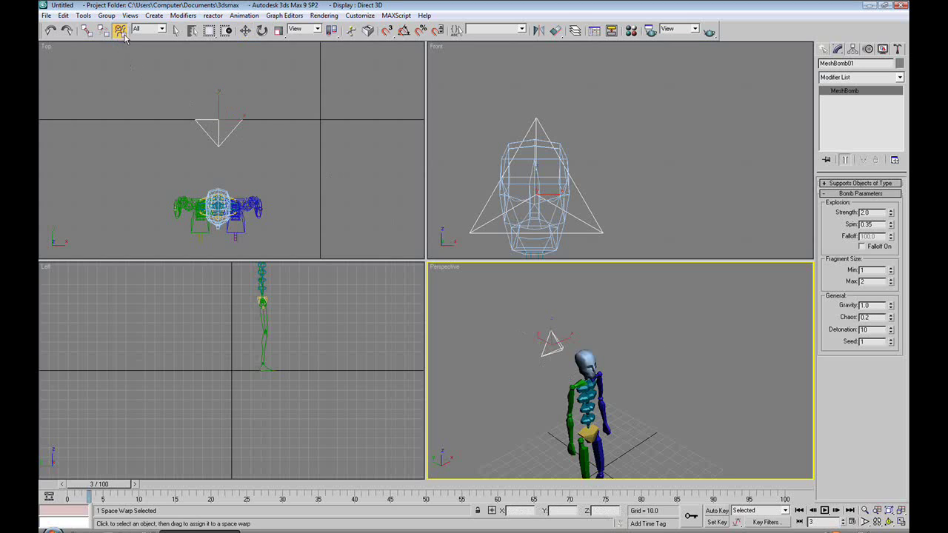
left_click(556, 355)
left_click(552, 347)
left_click(587, 359)
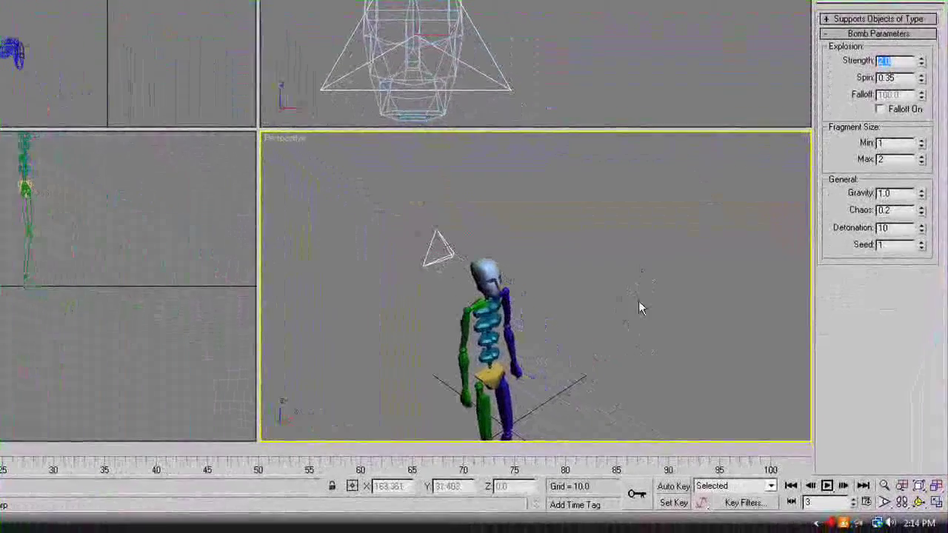
right_click(635, 297)
left_click(694, 331)
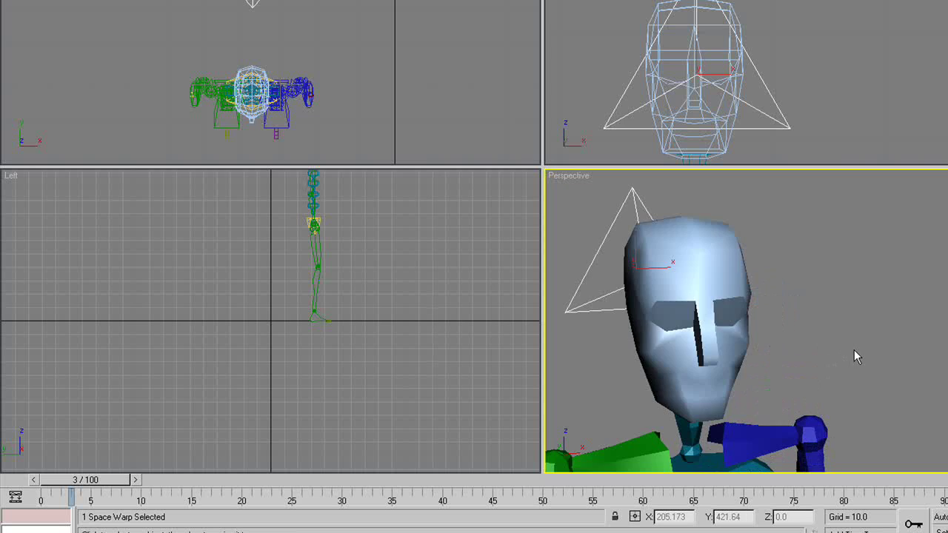
scroll(857, 350, "down", 5)
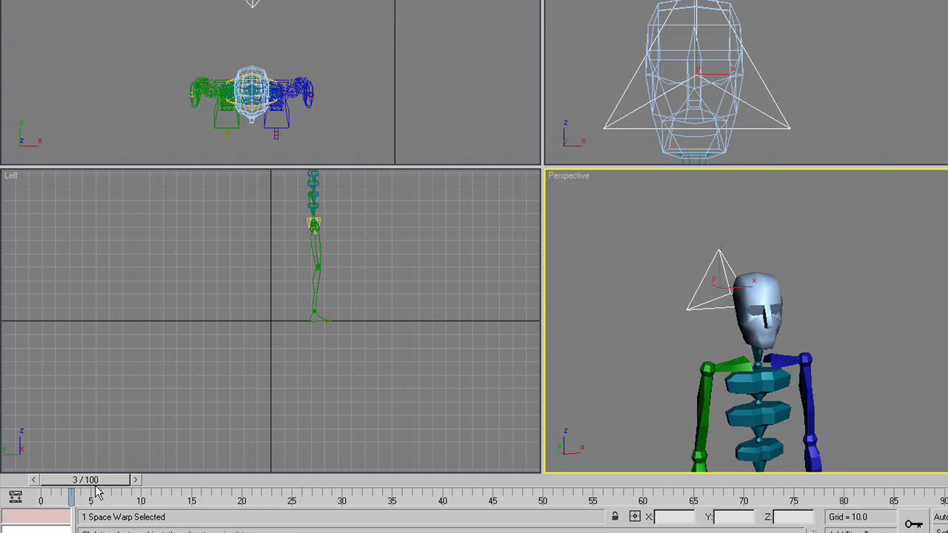
Step: Scrub and play the animation to watch the head explode, then return to frame 0
left_click_drag(107, 485, 195, 458)
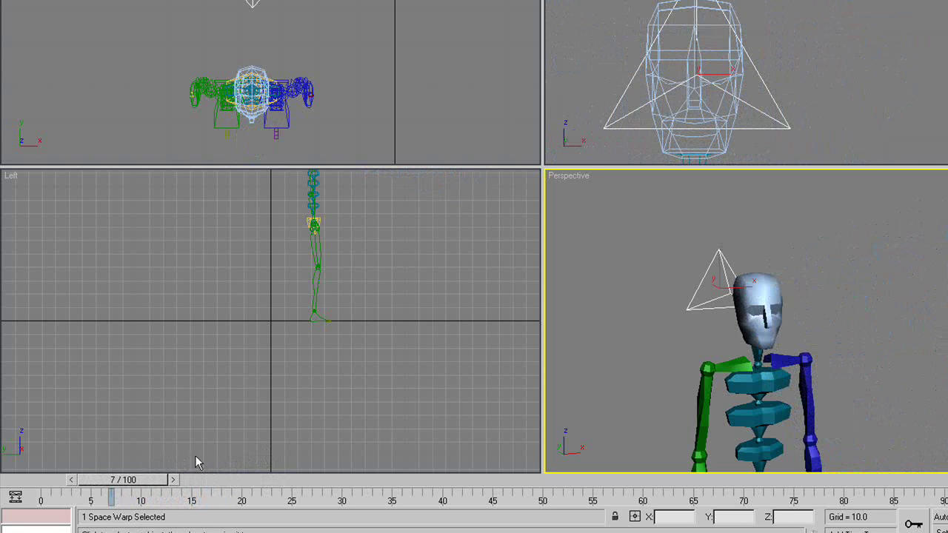
scroll(910, 307, "down", 6)
scroll(867, 302, "down", 5)
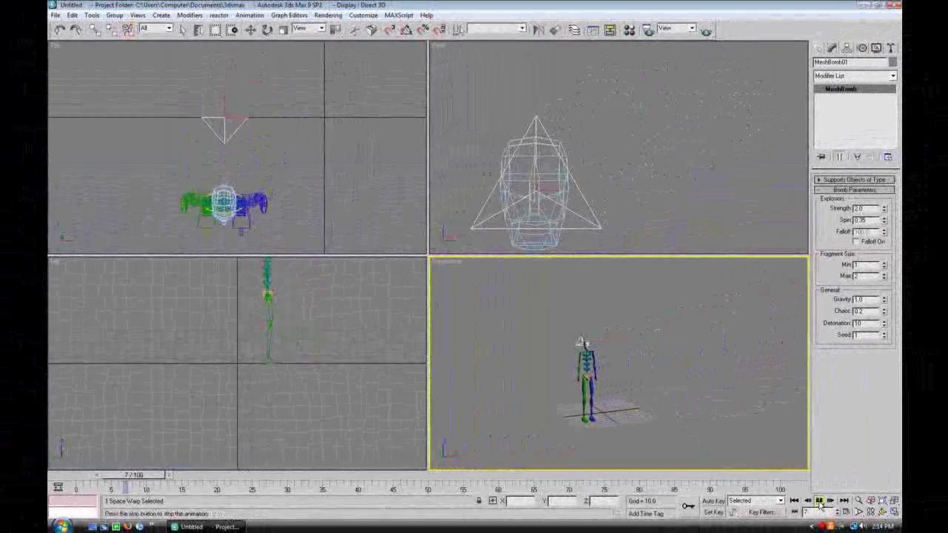
left_click(819, 501)
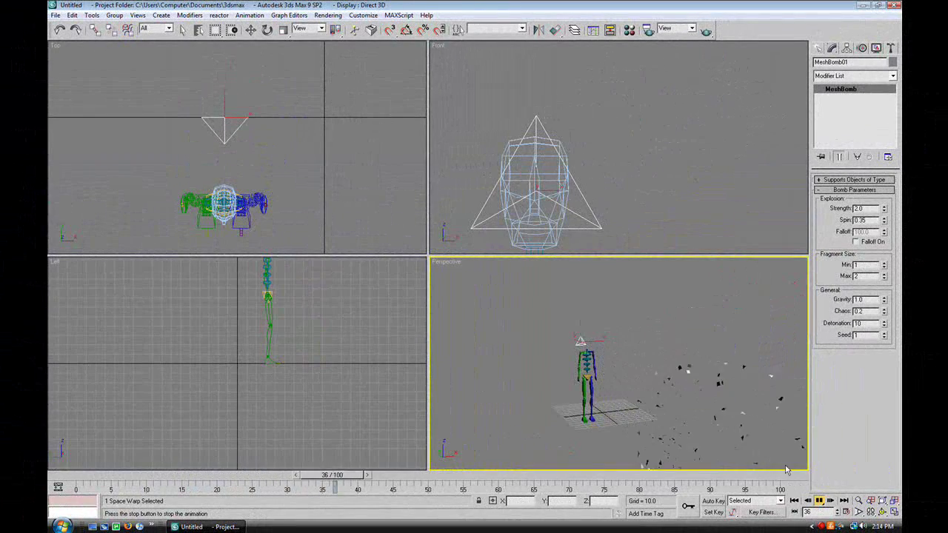
left_click_drag(496, 476, 89, 475)
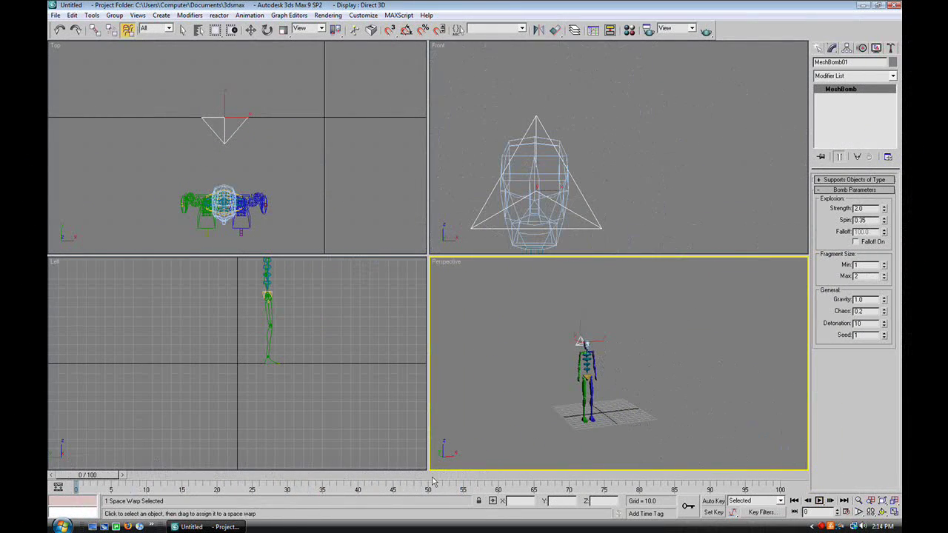
left_click(819, 501)
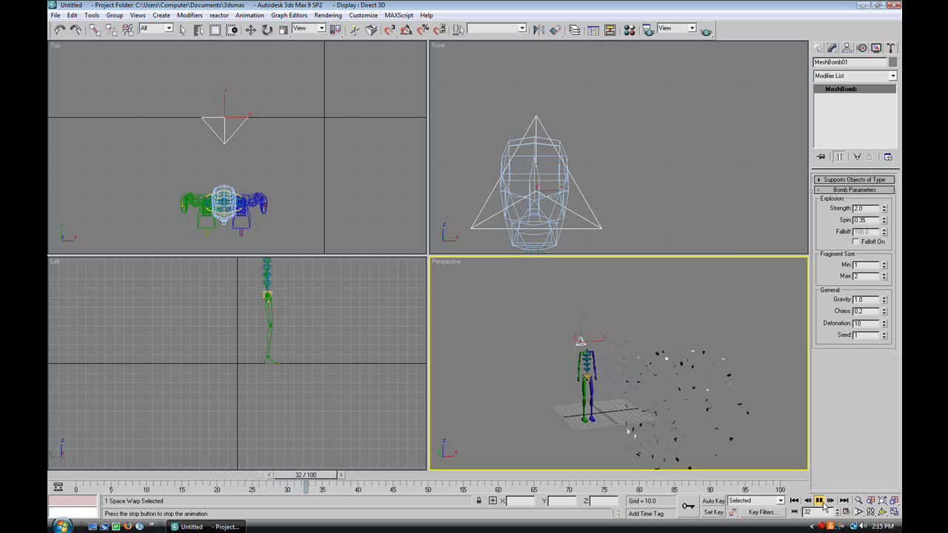
left_click(818, 501)
left_click_drag(461, 481, 89, 475)
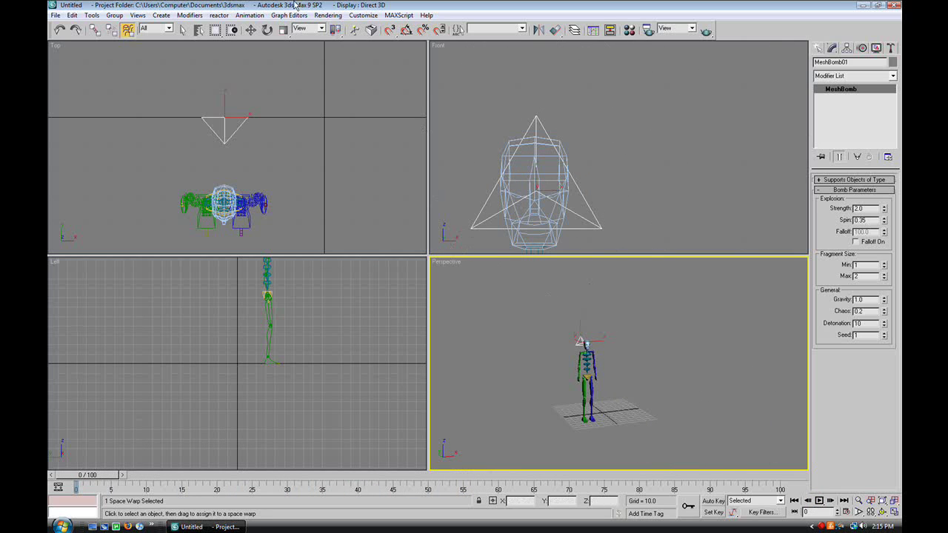
Step: Minimize 3ds Max to the desktop and bring up the screen recorder
key("super+space")
left_click(868, 8)
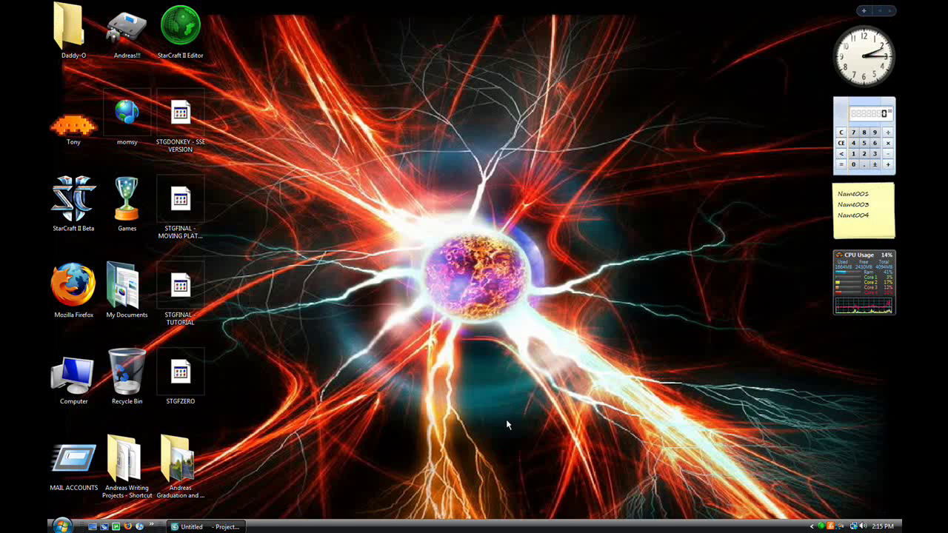
left_click(822, 527)
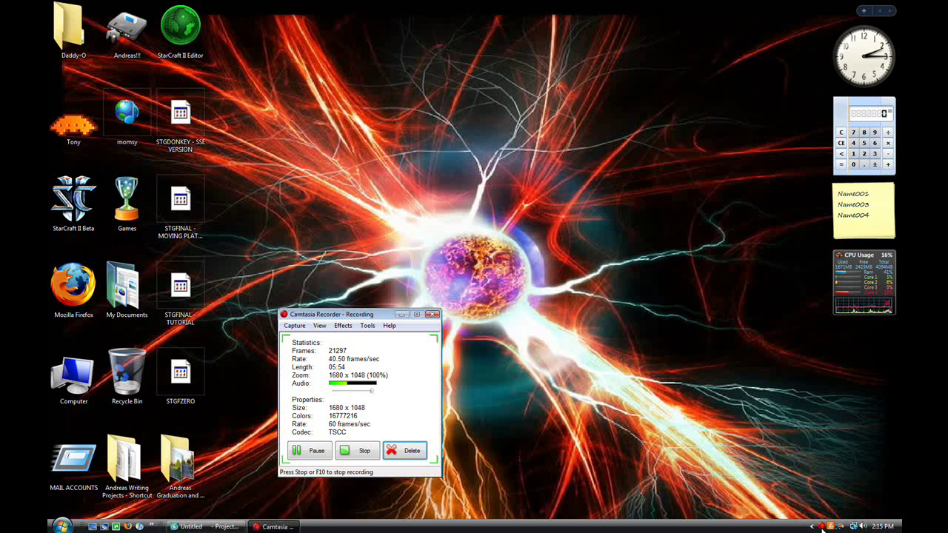